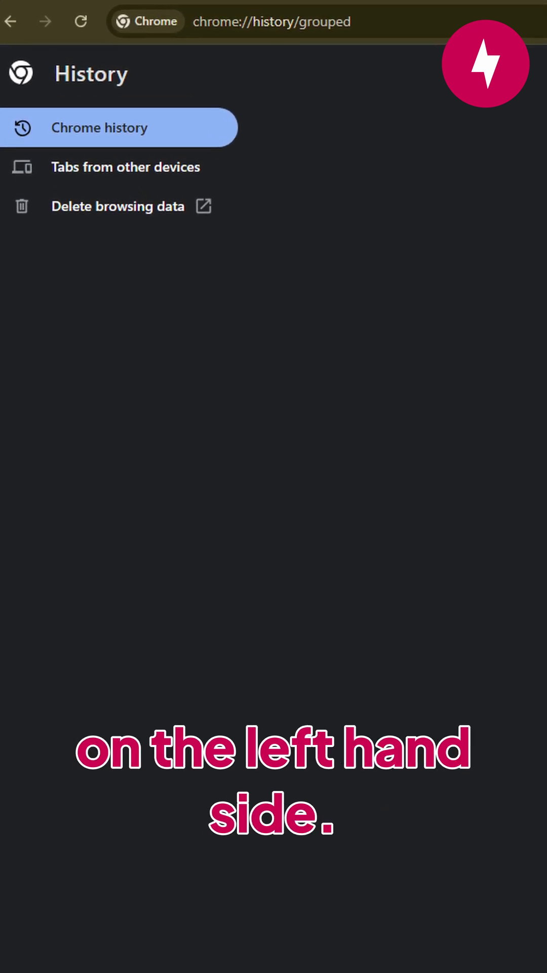
Reach Delete browsing data on desktop, then the phone app's History page via the three-dot menu.
left_click(120, 211)
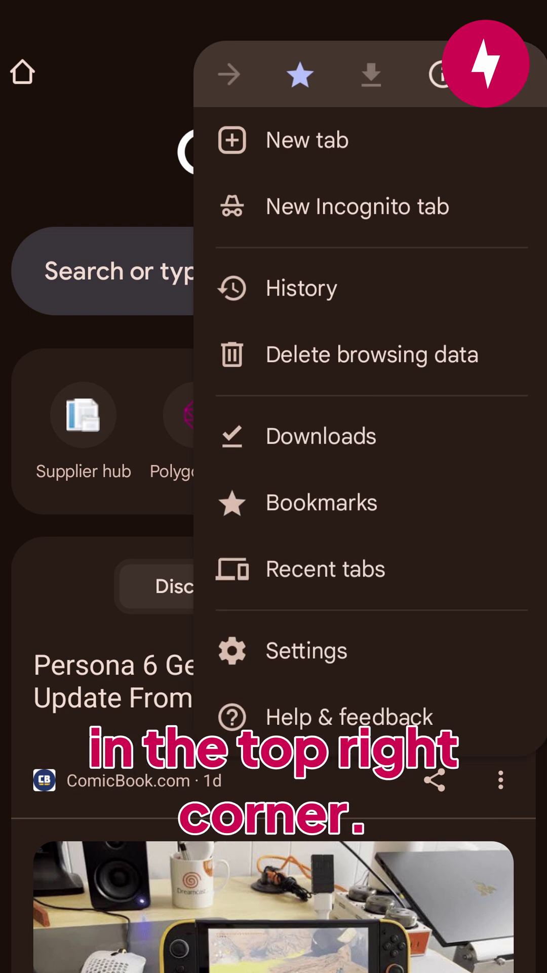
left_click(301, 288)
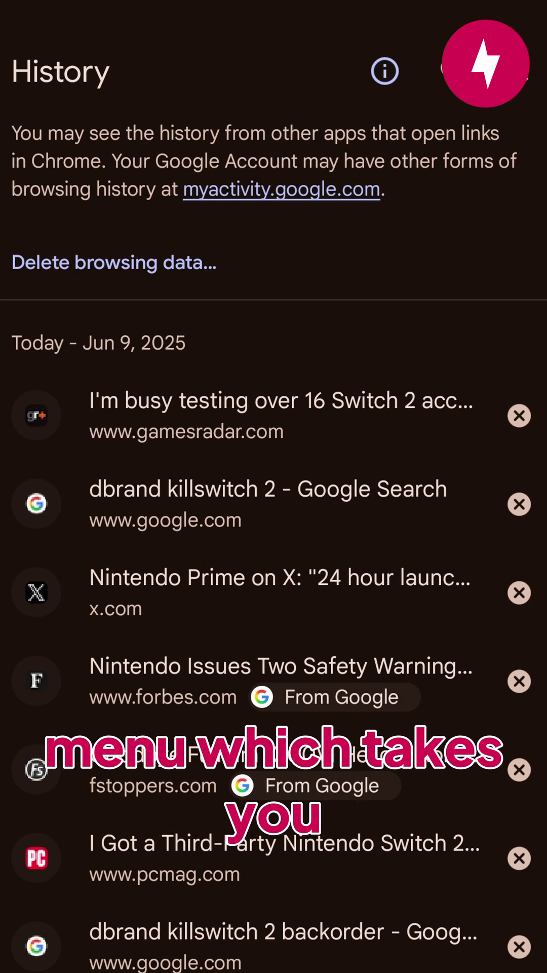
scroll(274, 532, "down", 2)
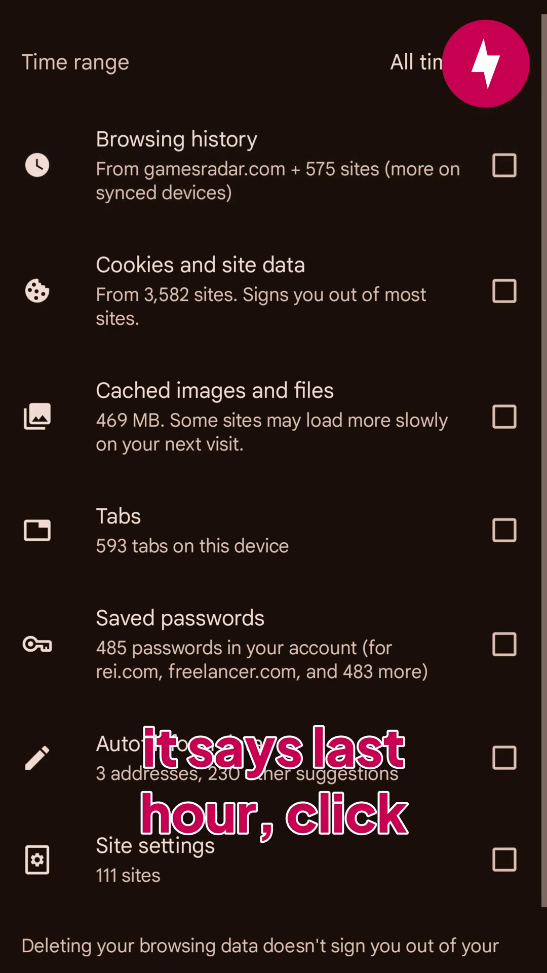
Tick the Browsing history checkbox on the mobile delete-data screen, time range all time.
left_click(505, 165)
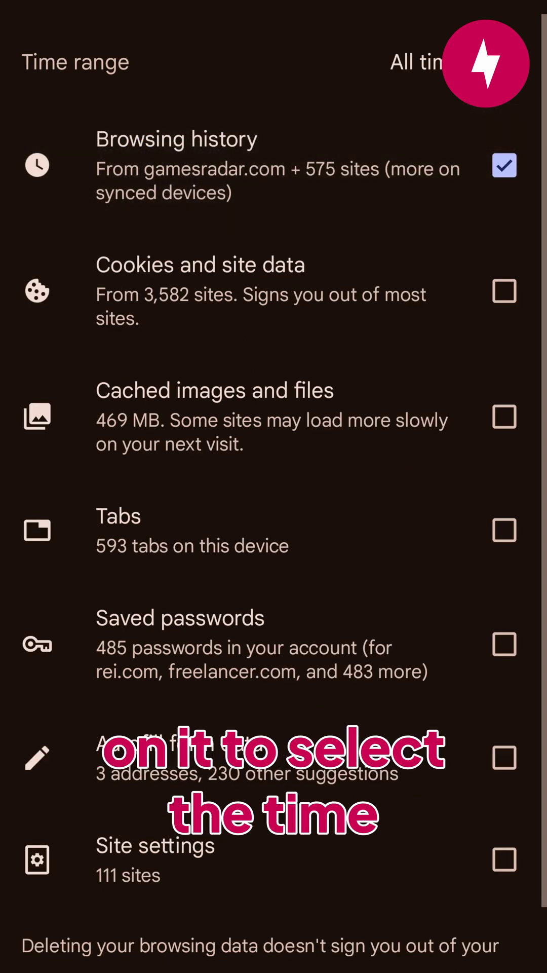